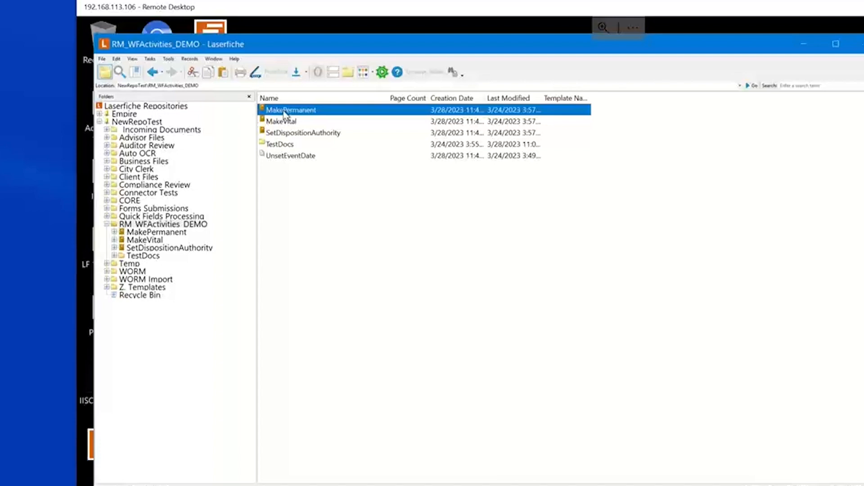
Step: Check the disposition authority in the record properties of the SetDispositionAuthority folder, closing them without changes
click(291, 135)
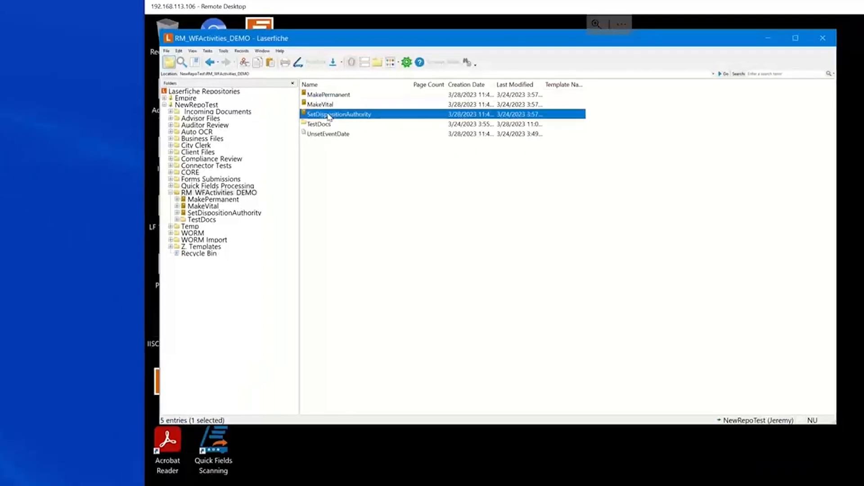
right_click(329, 117)
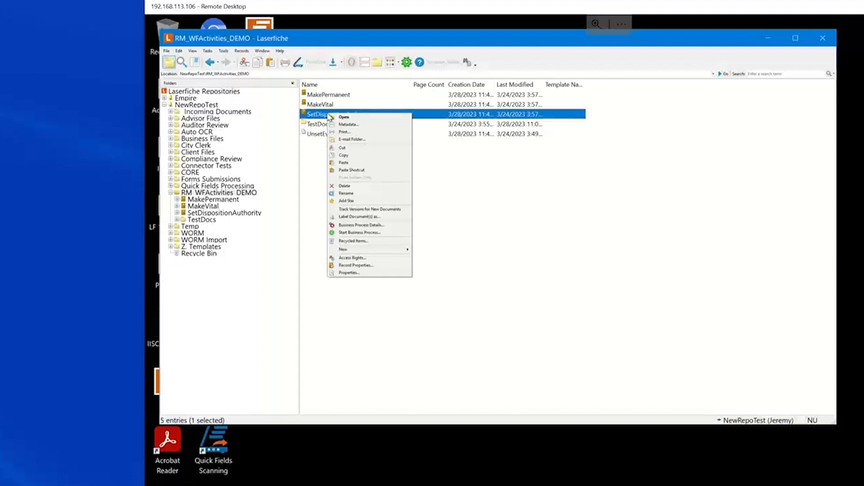
click(360, 266)
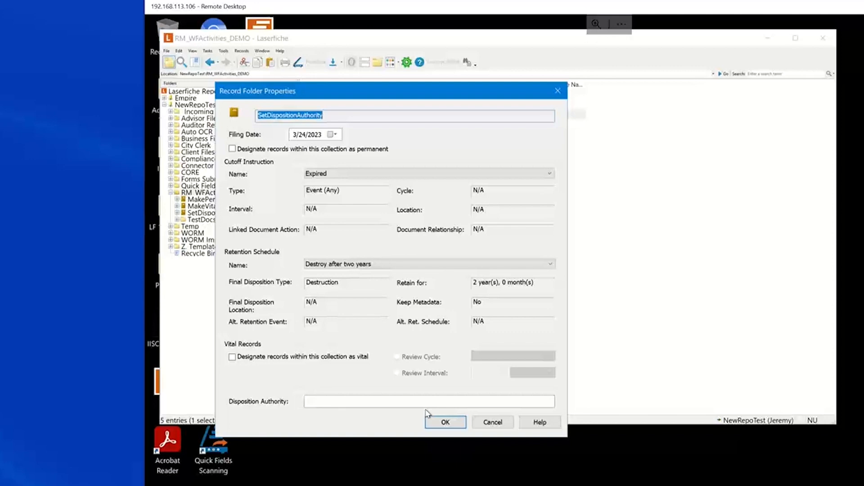
click(485, 423)
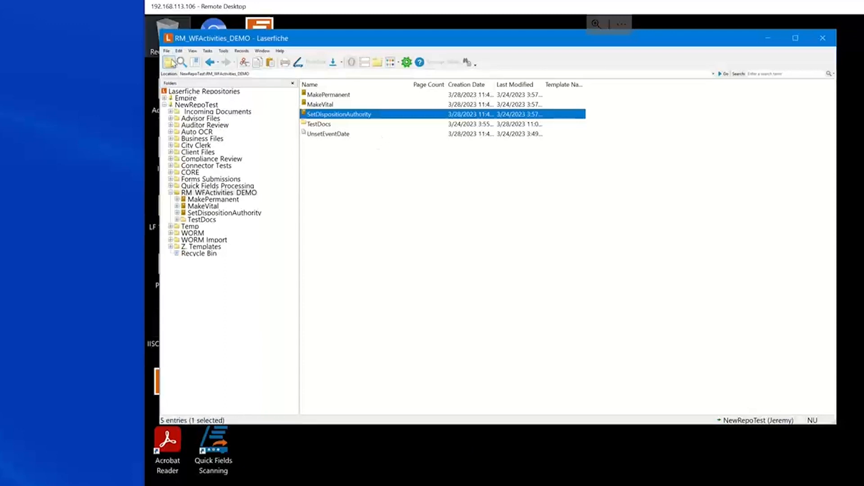
Step: Run the RM_WFActivitiesDemo_SetDisposition business process on the SetDispositionAuthority record folder
click(406, 63)
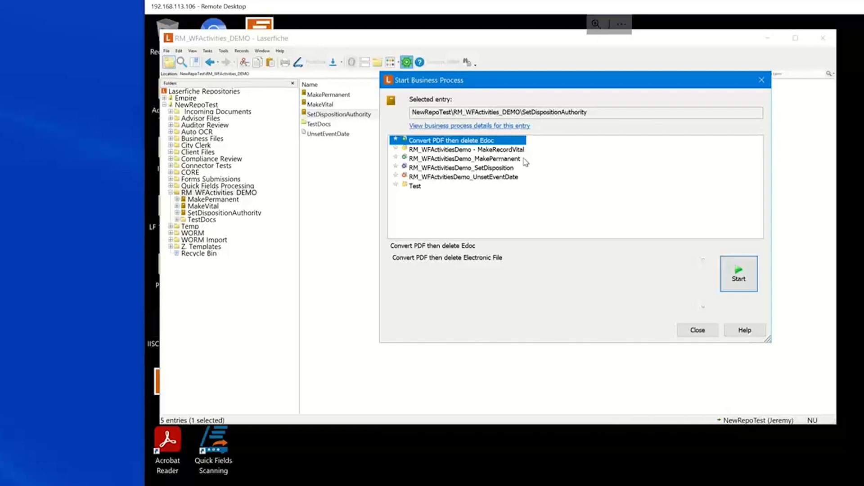
click(475, 169)
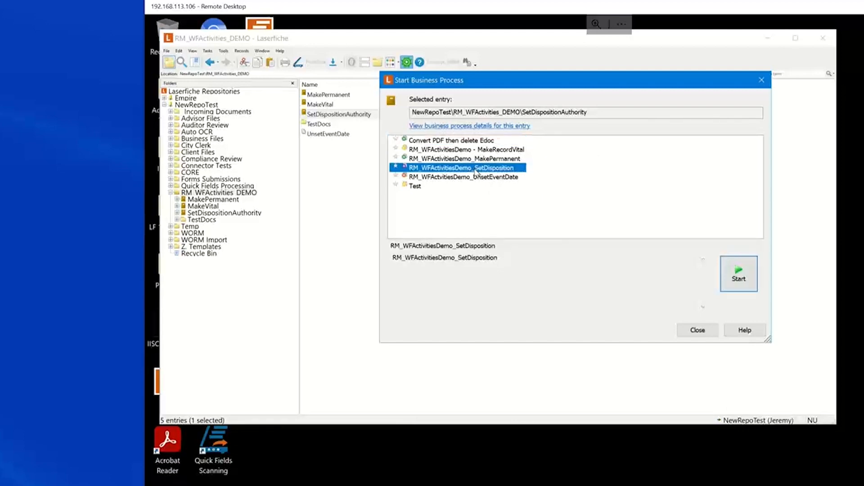
click(740, 276)
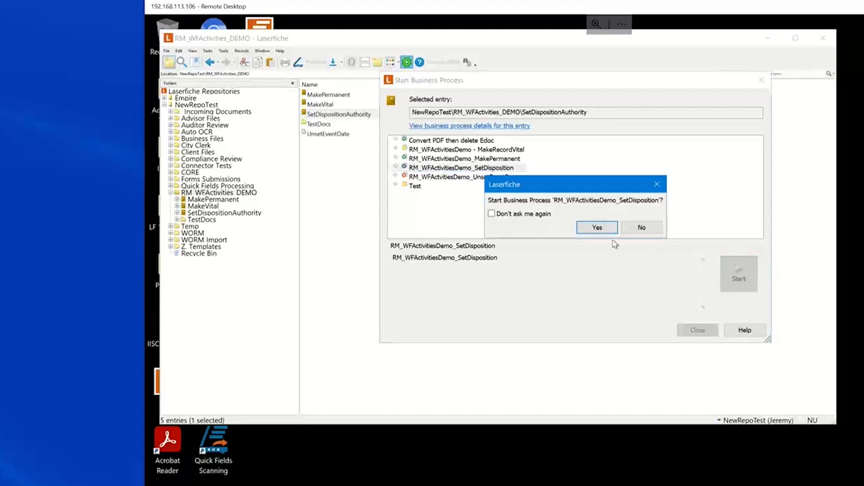
click(599, 228)
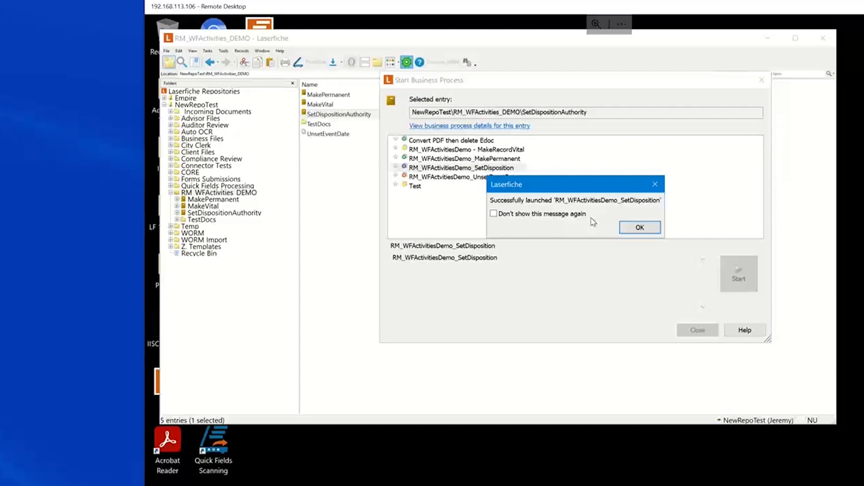
click(640, 228)
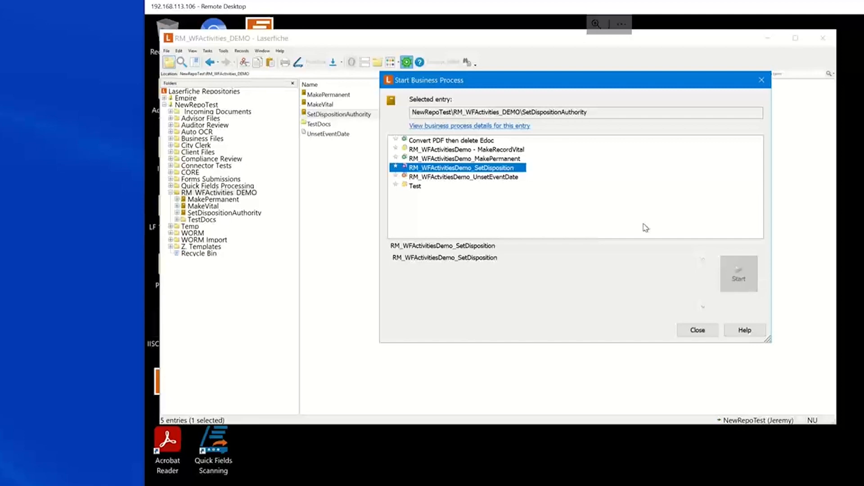
click(700, 331)
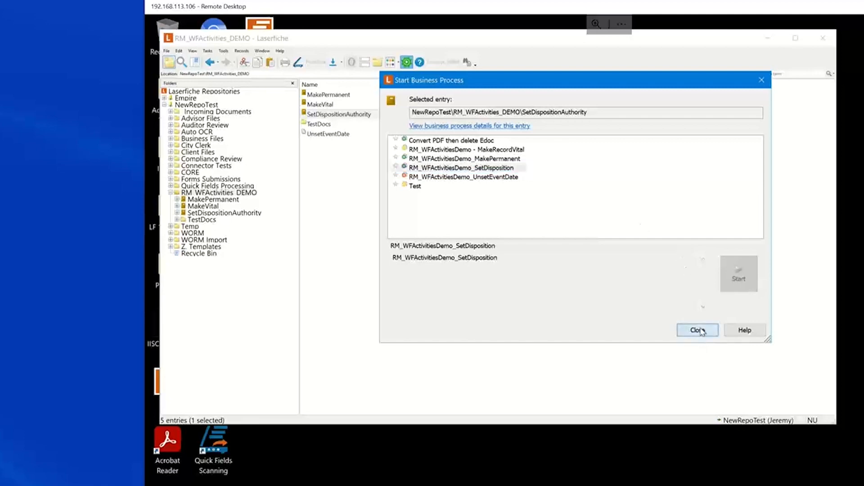
Step: Review the SetDispositionAuthority folder's record properties again to verify its disposition authority
right_click(340, 118)
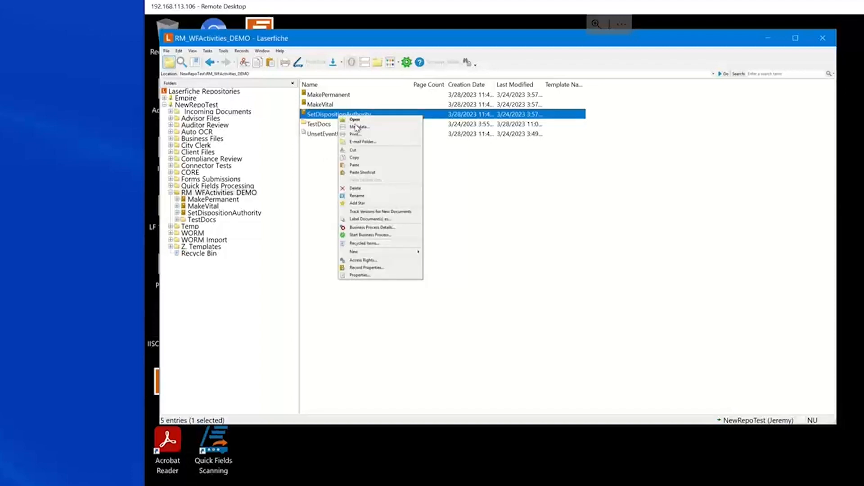
click(373, 268)
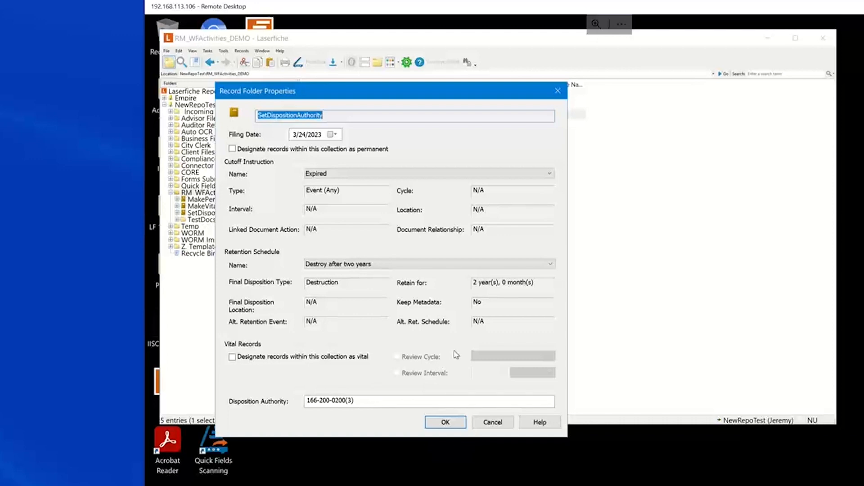
click(491, 422)
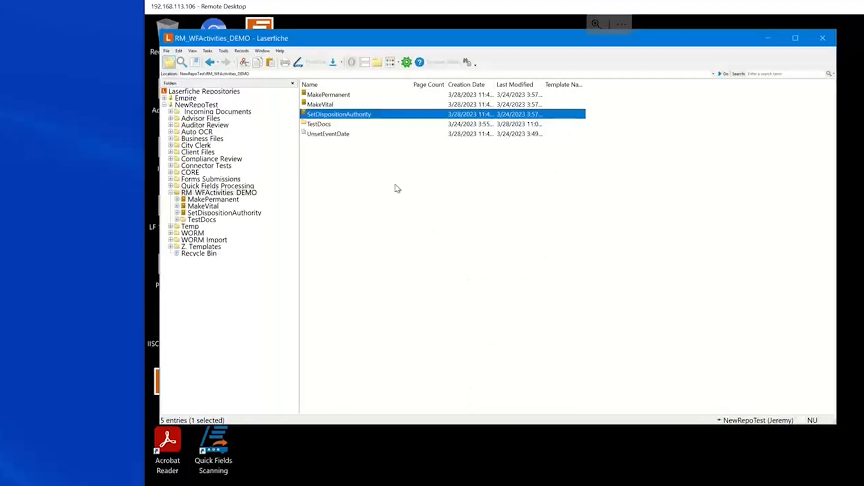
Step: Examine the folder status and Expired event date in the records management actions of the UnsetEventDate entry
click(328, 135)
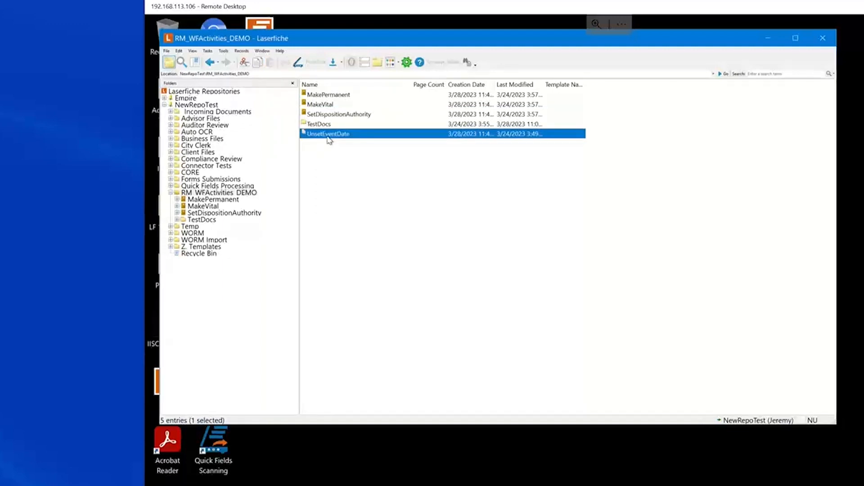
click(241, 51)
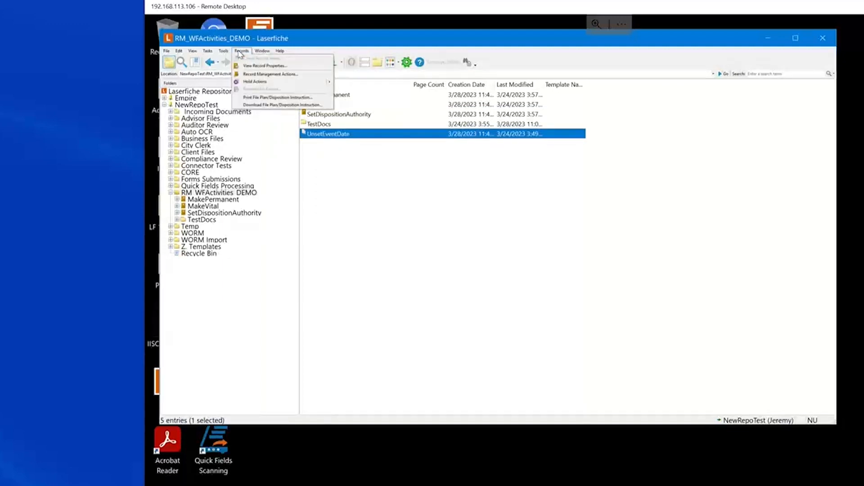
click(256, 74)
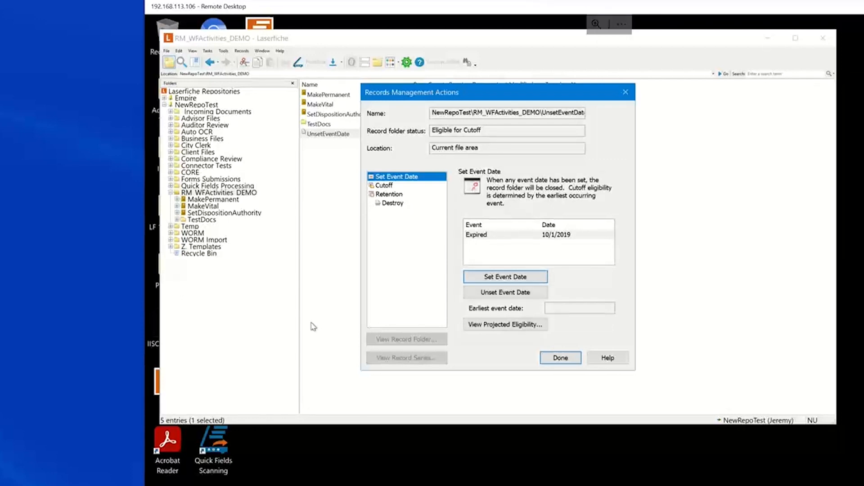
click(566, 357)
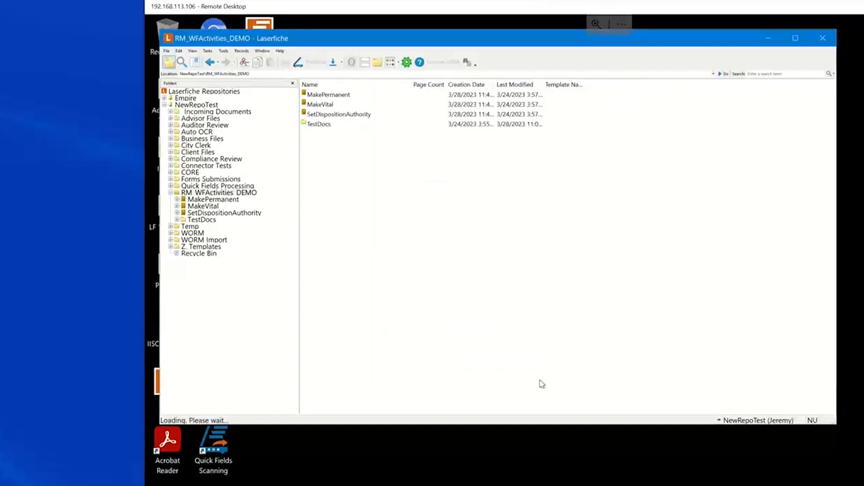
Step: Run the RM_WFActvitiesDemo_UnsetEventDate business process on the UnsetEventDate entry
click(407, 62)
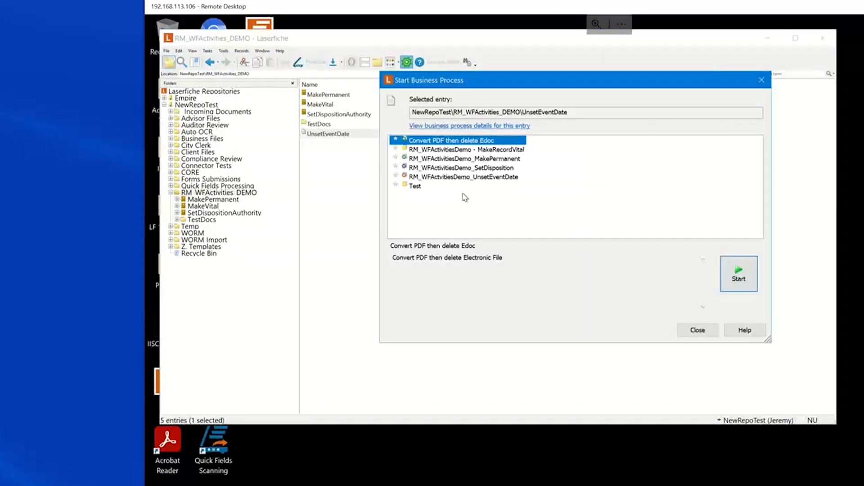
click(487, 178)
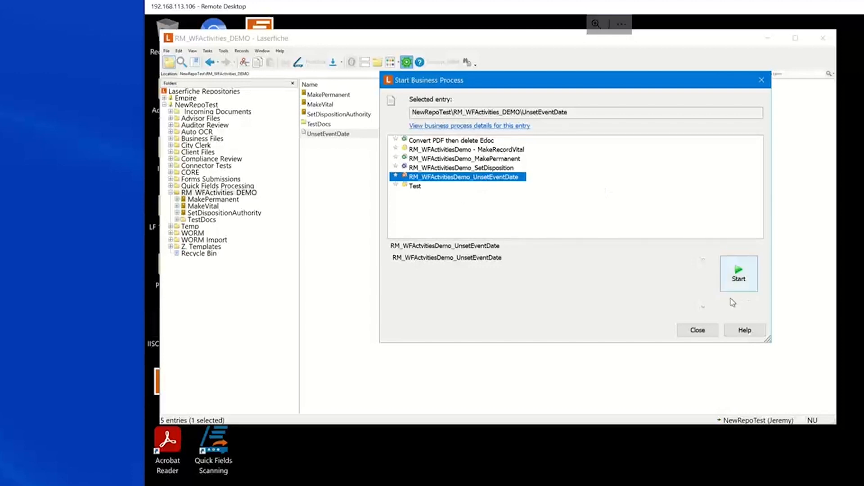
click(744, 277)
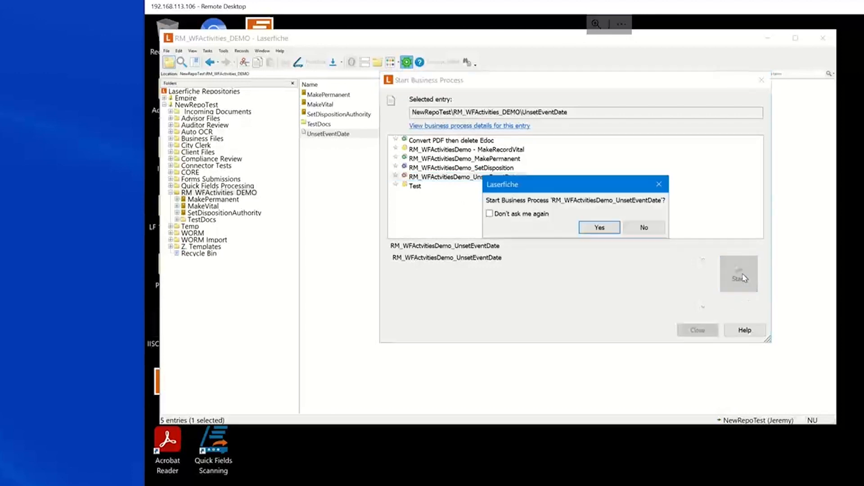
click(600, 228)
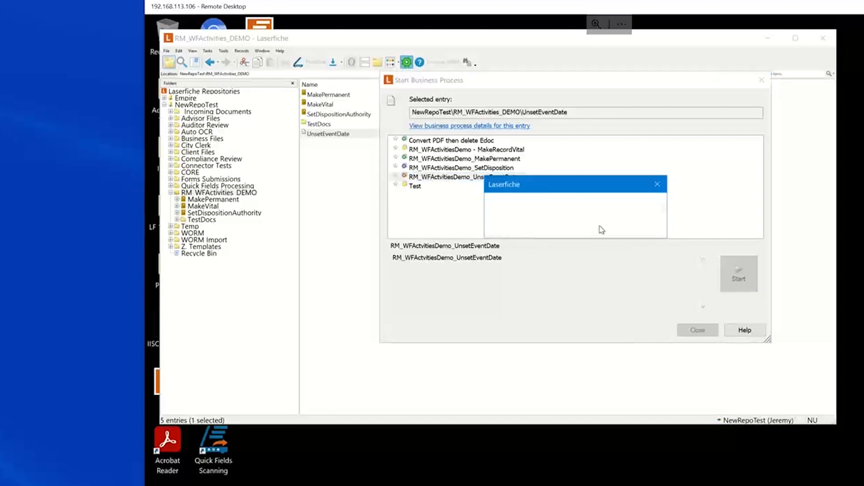
click(642, 229)
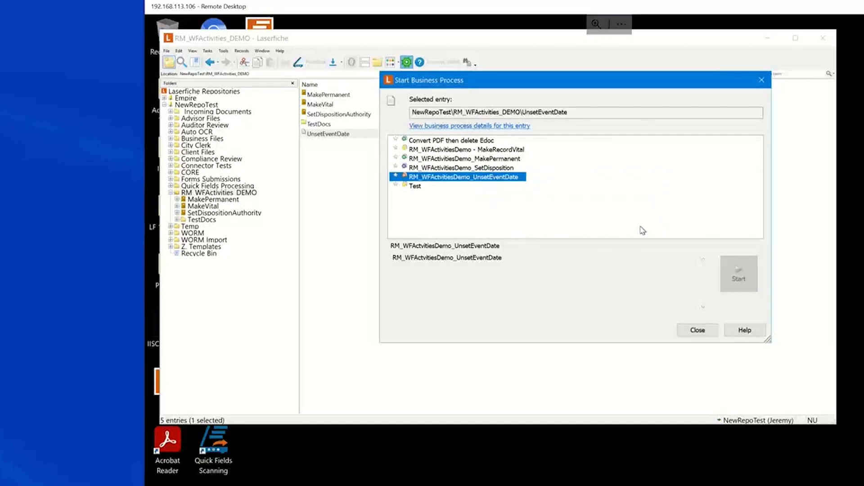
click(699, 330)
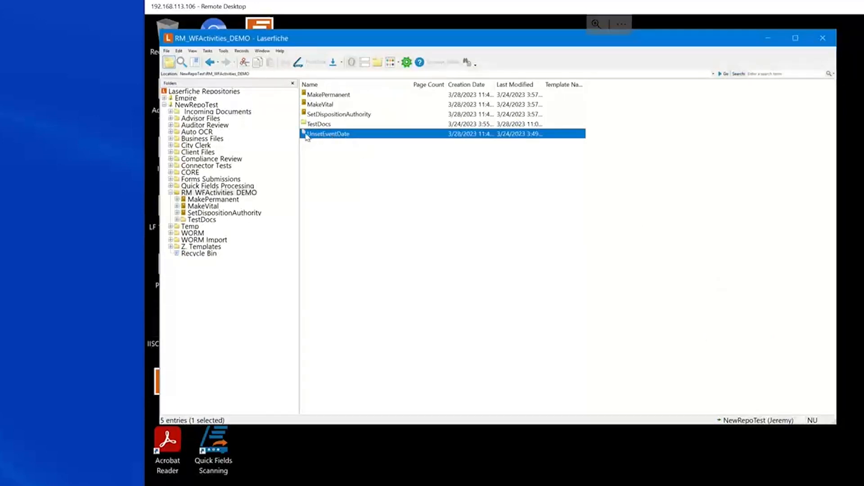
Step: Recheck the records management actions of the UnsetEventDate entry to verify its Expired event date
click(349, 134)
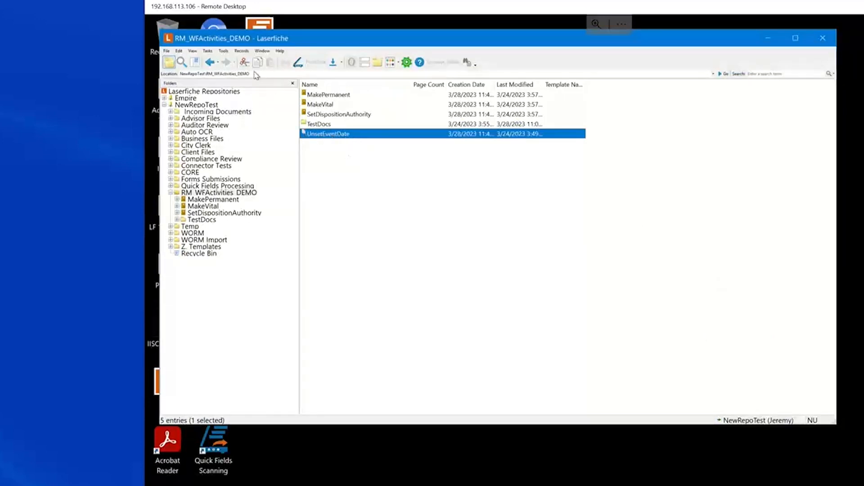
click(242, 51)
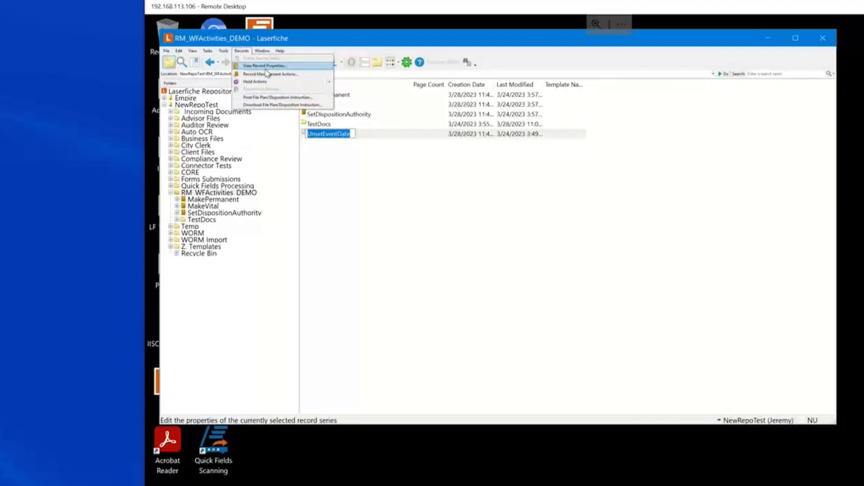
click(266, 74)
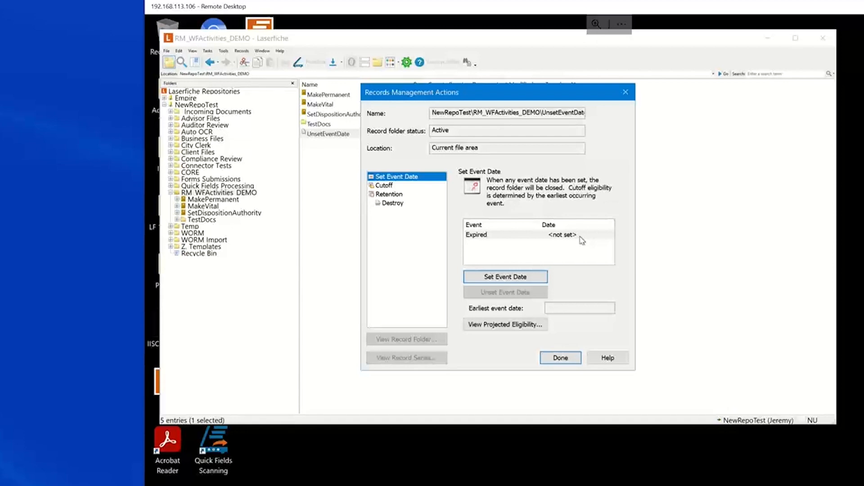
click(561, 357)
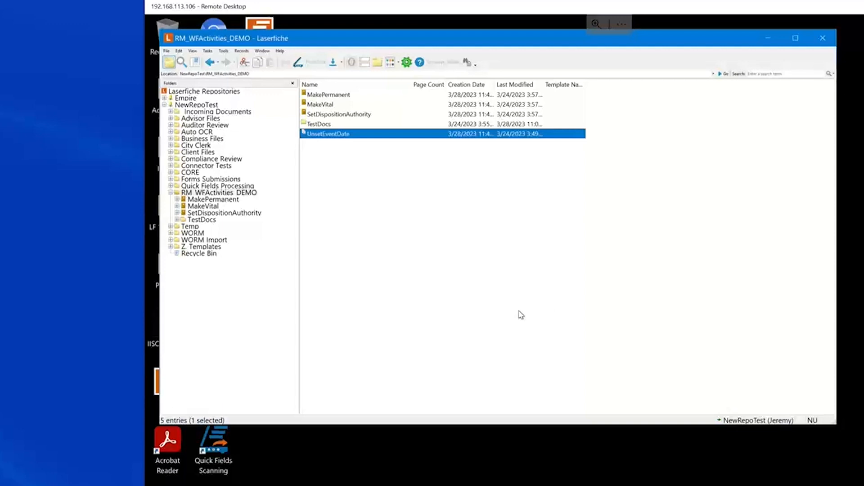
Step: Check the vital records settings in the record properties of the MakeVital folder, closing them without changes
click(323, 105)
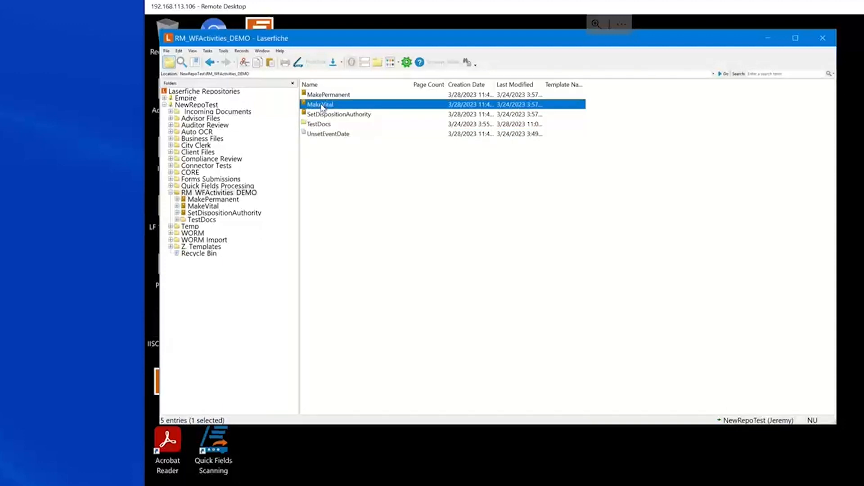
click(240, 52)
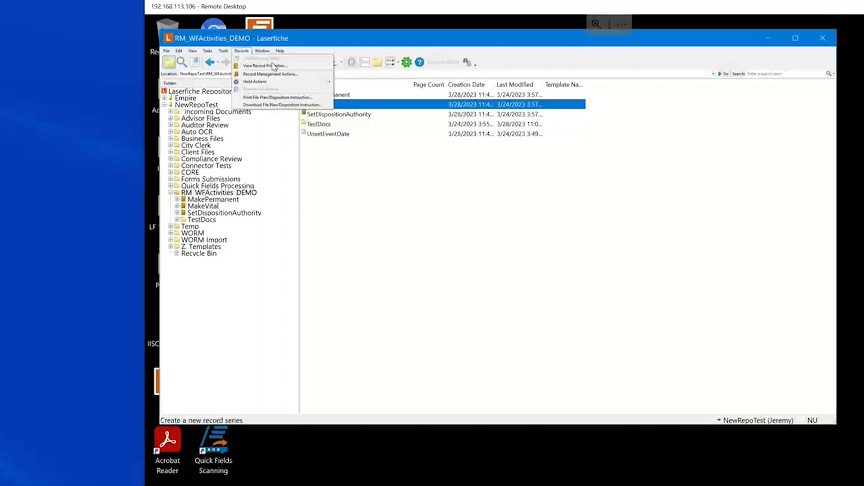
click(342, 107)
right_click(342, 105)
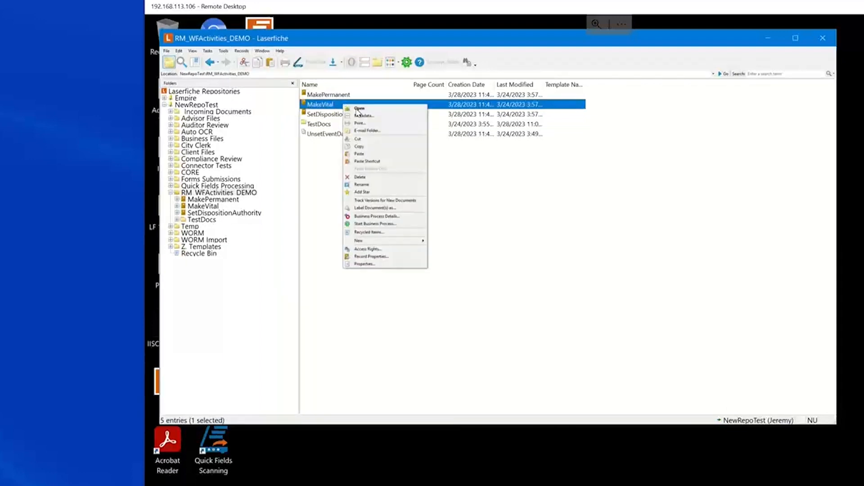
click(377, 262)
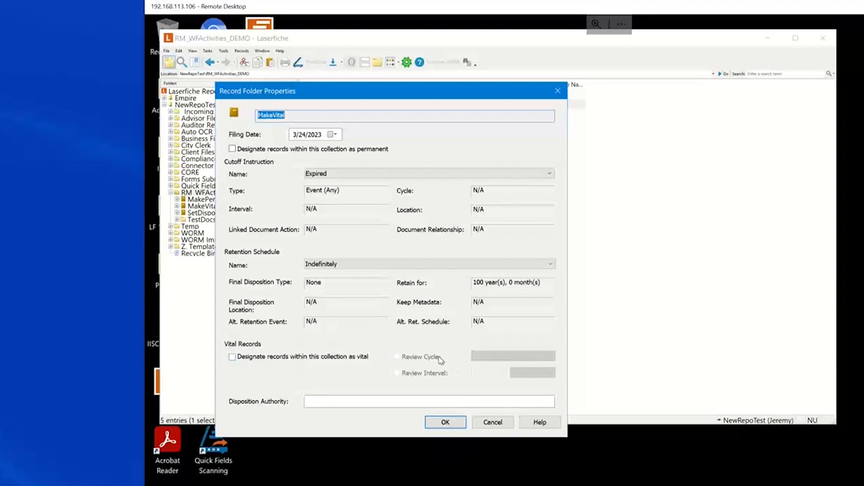
click(494, 423)
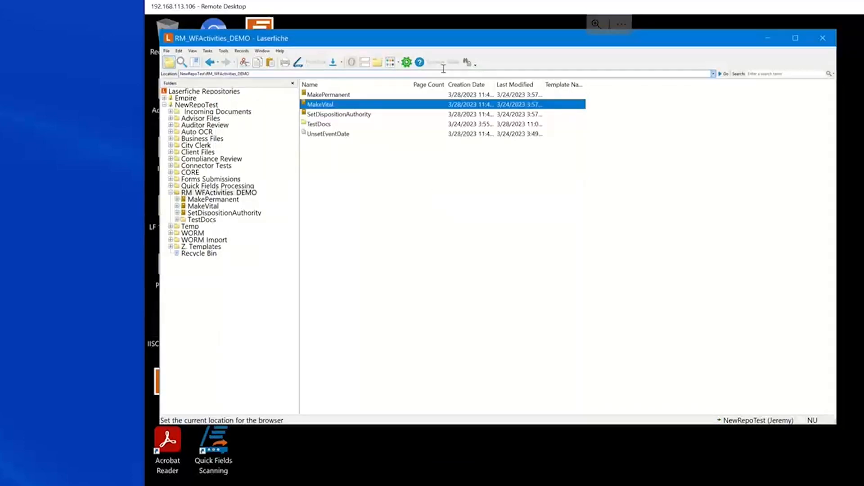
Step: Run the RM_WFActivitiesDemo - MakeRecordVital business process on the MakeVital folder
click(406, 63)
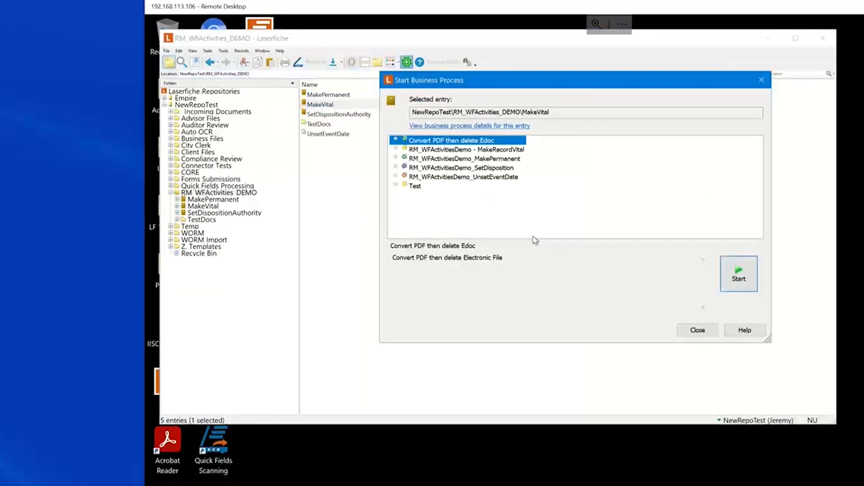
click(509, 151)
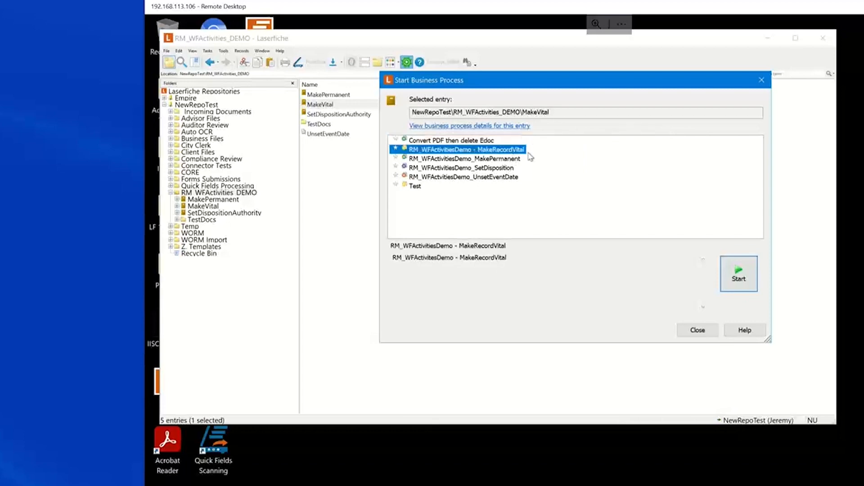
click(735, 278)
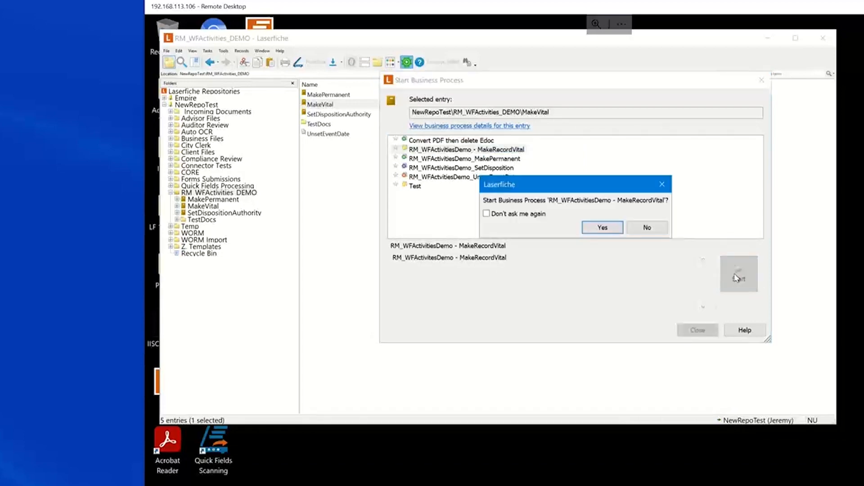
click(605, 227)
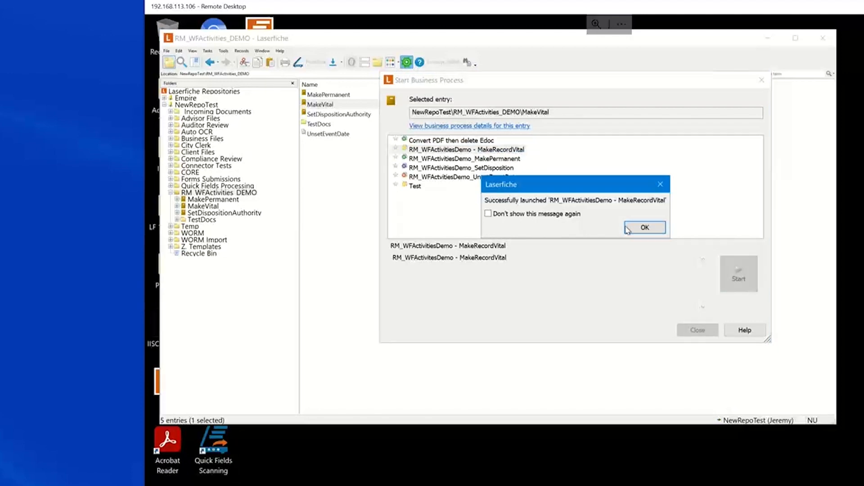
click(645, 228)
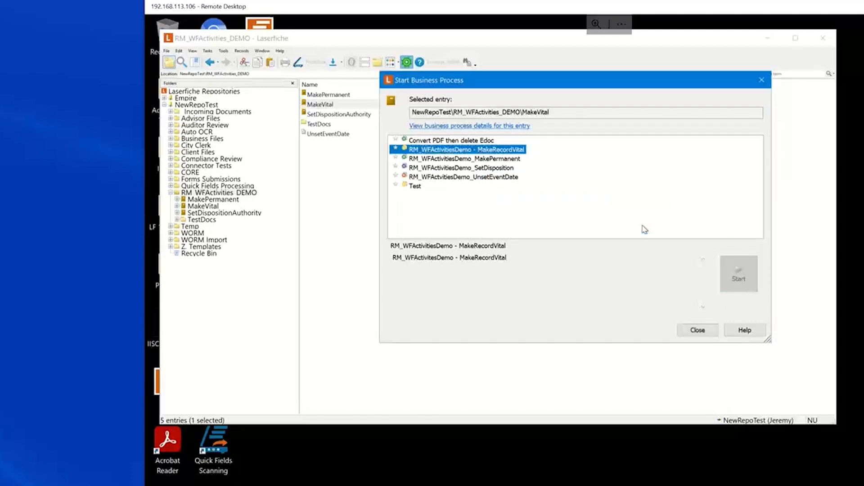
click(698, 330)
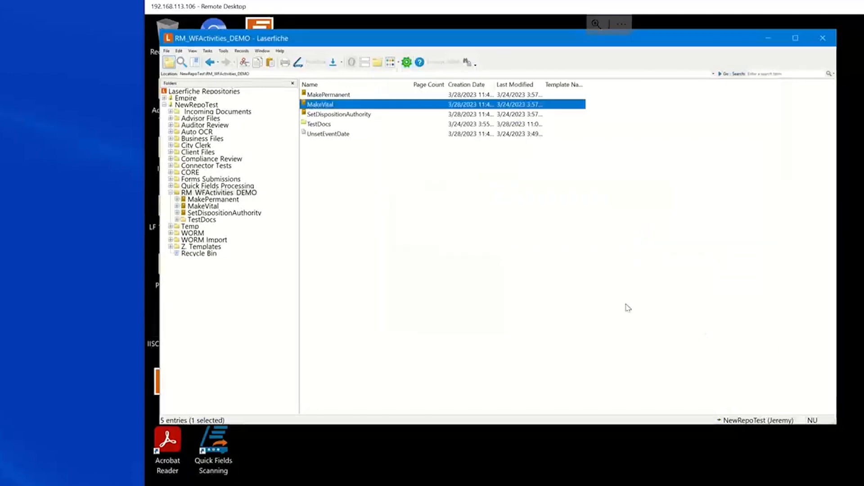
Step: Recheck the vital records designation and review interval in the record properties of the MakeVital folder, closing them without changes
right_click(332, 105)
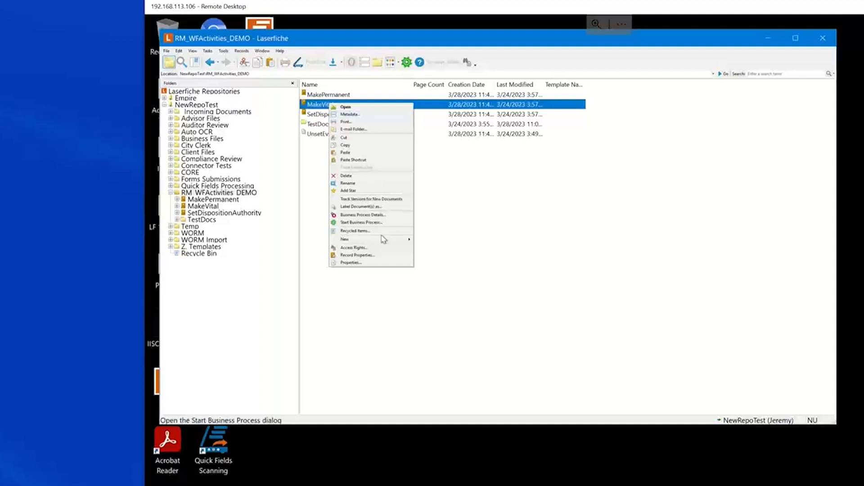
click(363, 255)
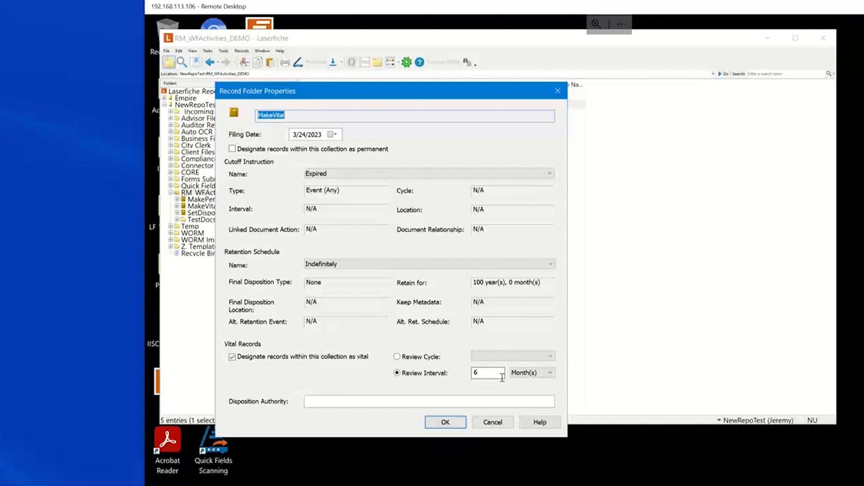
click(445, 422)
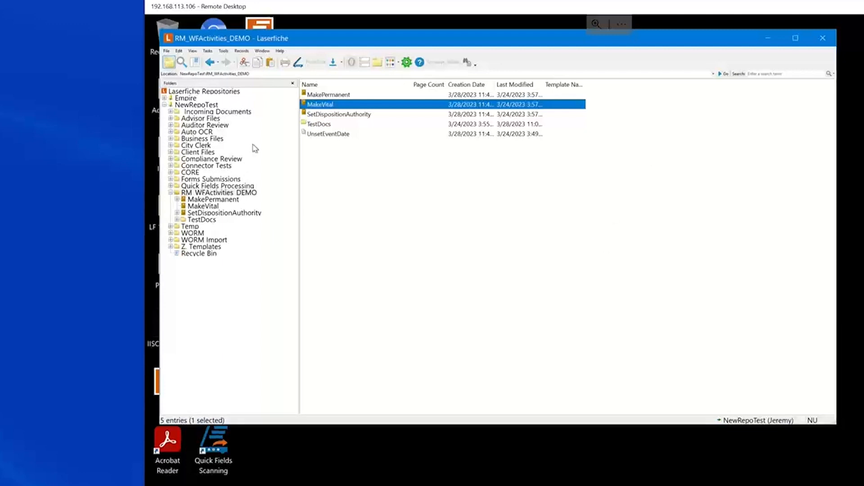
Step: Check the permanent designation in the record properties of the MakePermanent folder, closing them without changes
click(341, 95)
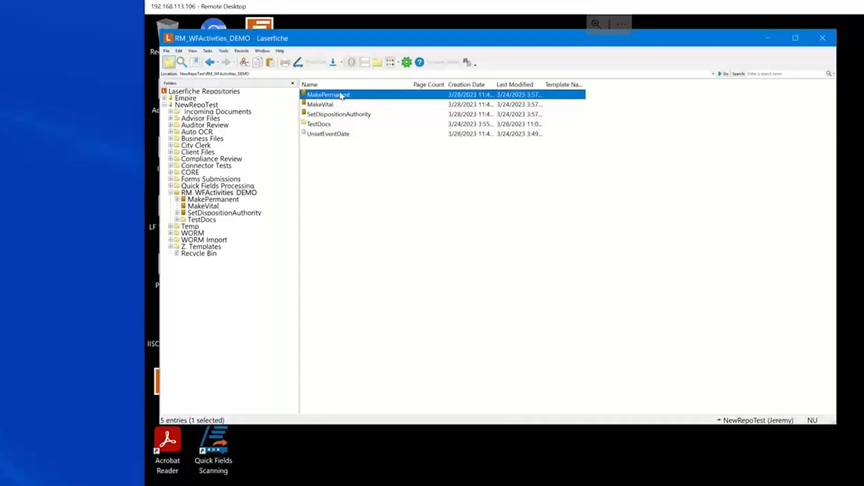
click(407, 63)
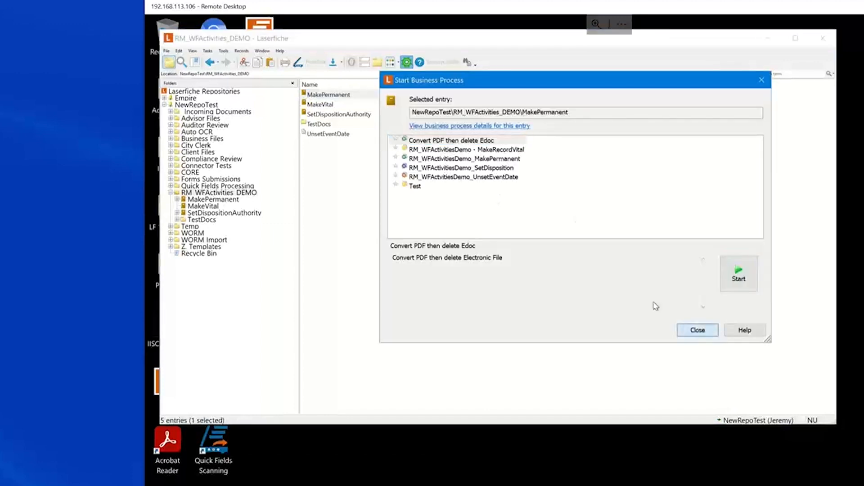
key(Escape)
right_click(339, 96)
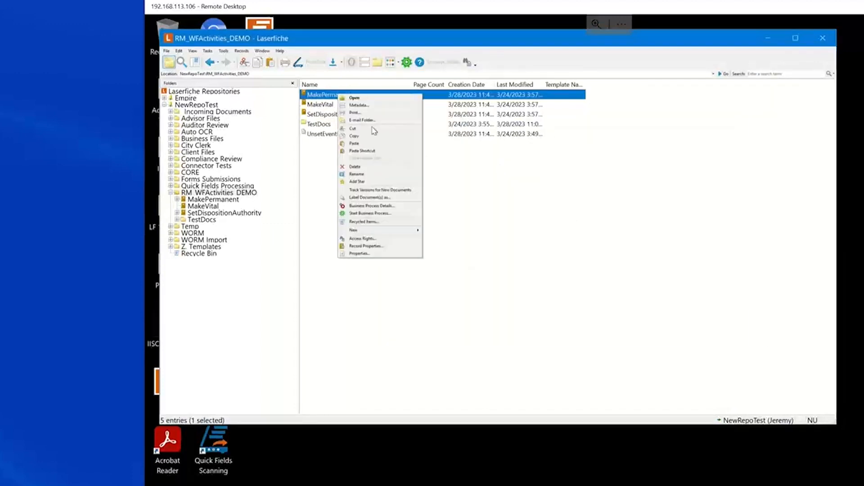
click(368, 247)
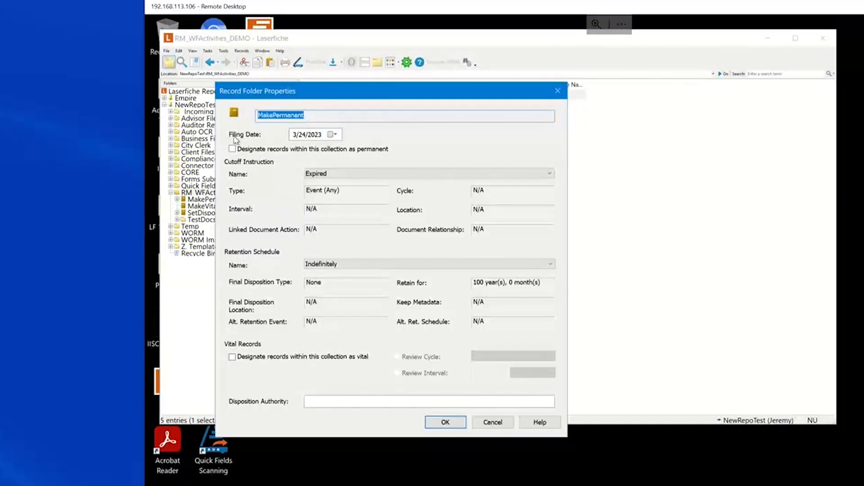
click(445, 422)
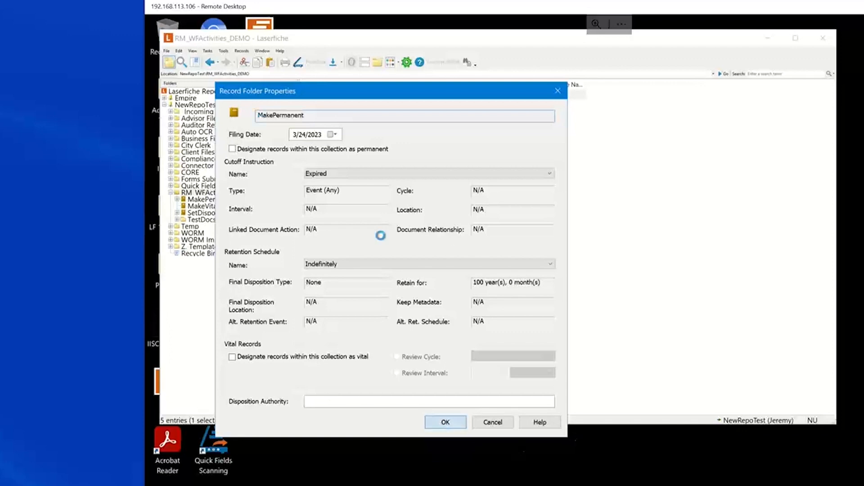
Step: Run the RM_WFActivitiesDemo_MakePermanent business process on the MakePermanent folder
click(407, 62)
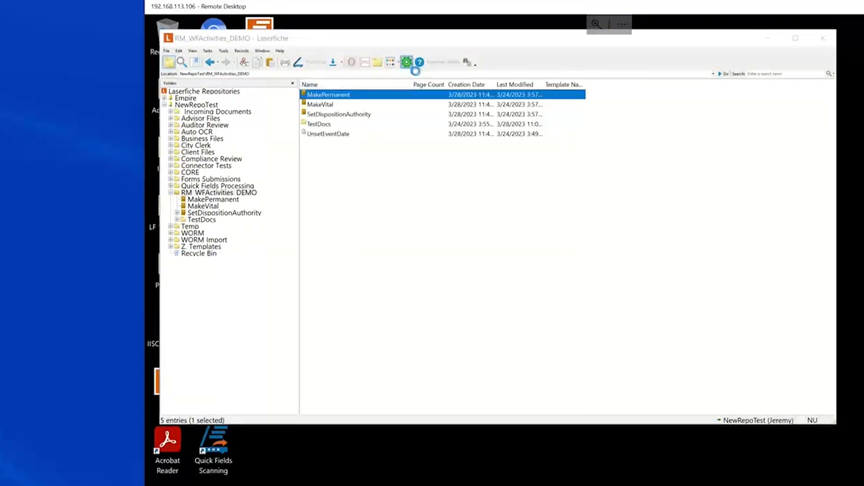
click(495, 158)
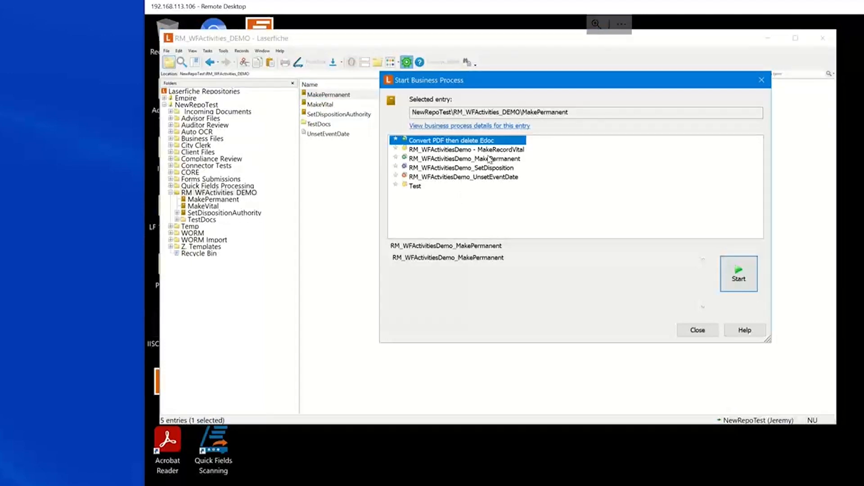
click(724, 287)
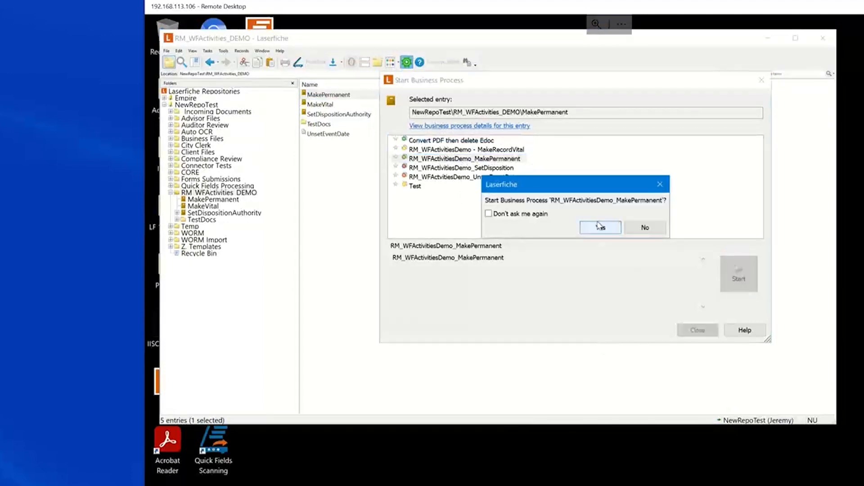
click(600, 228)
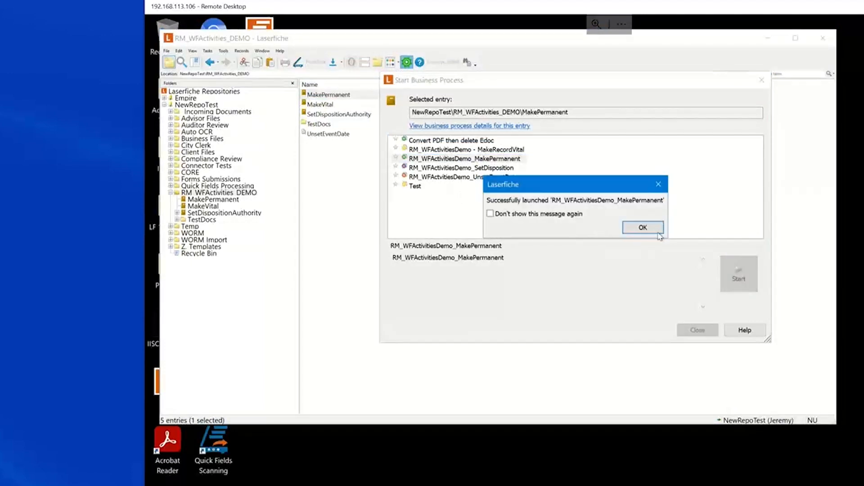
click(647, 227)
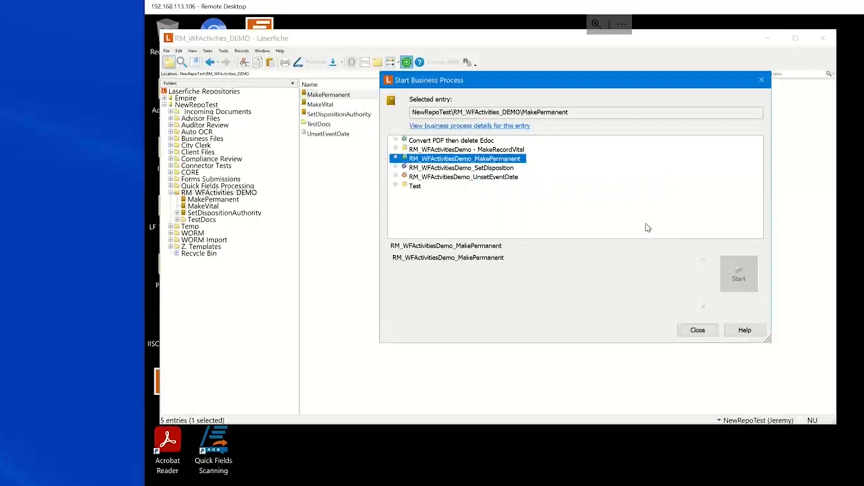
click(695, 331)
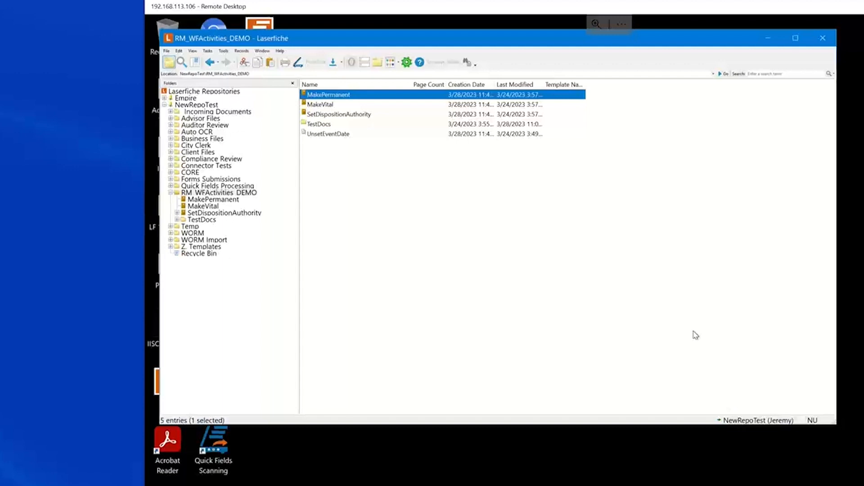
Step: Recheck the permanent designation in the record properties of the MakePermanent folder, closing them without changes
right_click(361, 95)
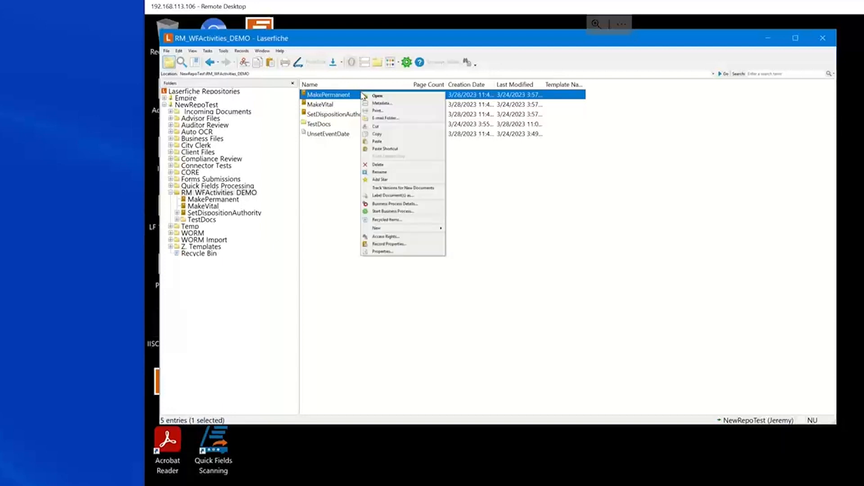
click(396, 244)
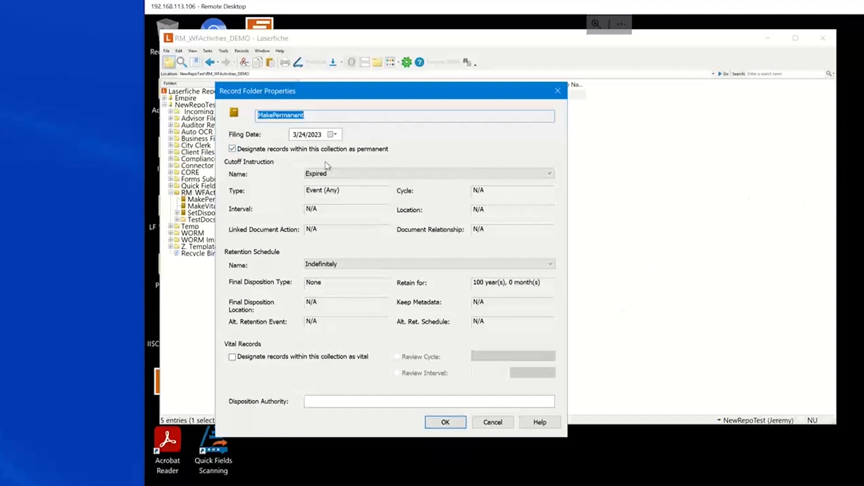
click(447, 424)
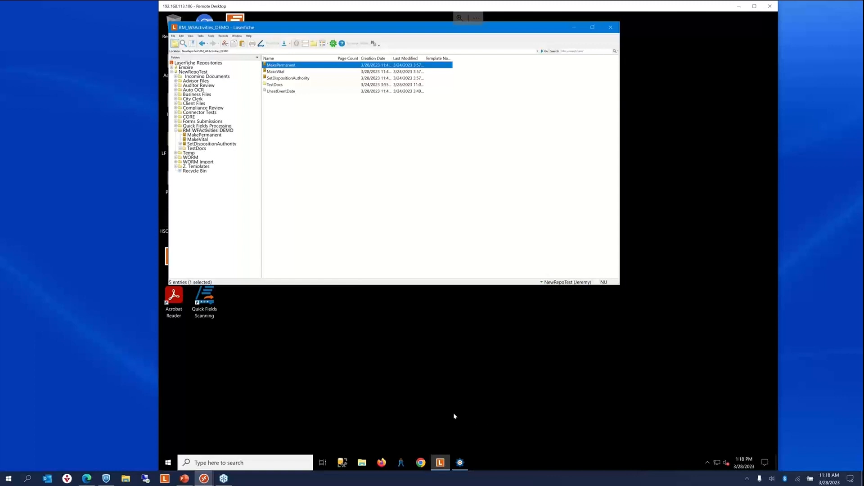
Step: Switch to Workflow Designer and review the records management options in the SetDisposition, UnsetEventDate, MakePermanent and MakeRecordVital workflows
click(460, 464)
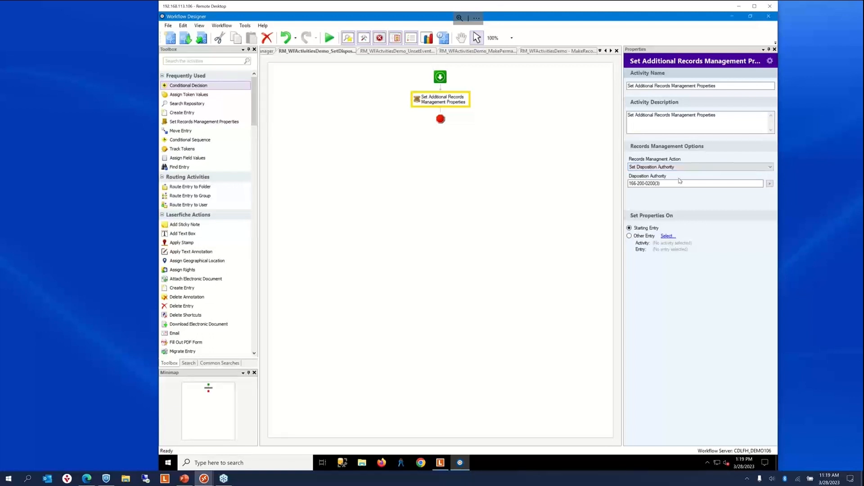
click(400, 51)
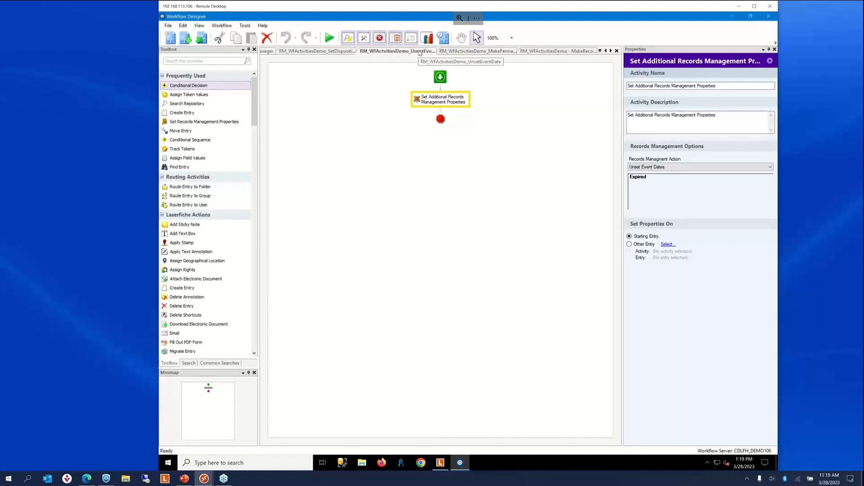
click(468, 52)
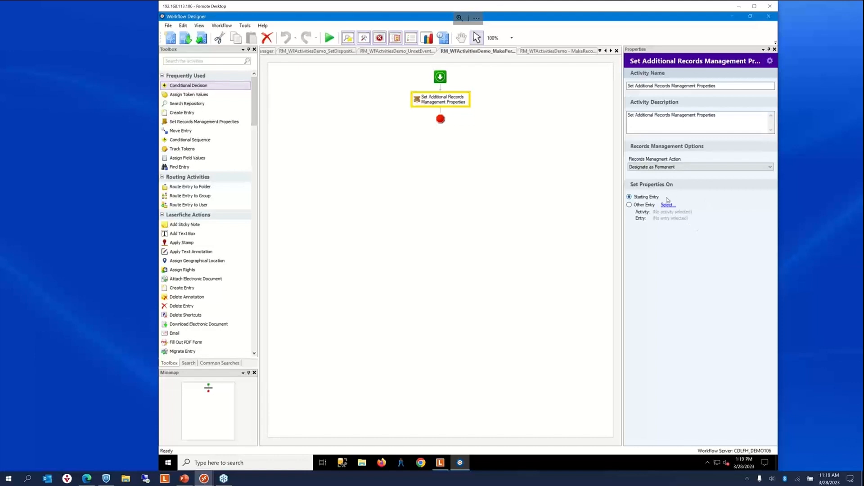
click(537, 53)
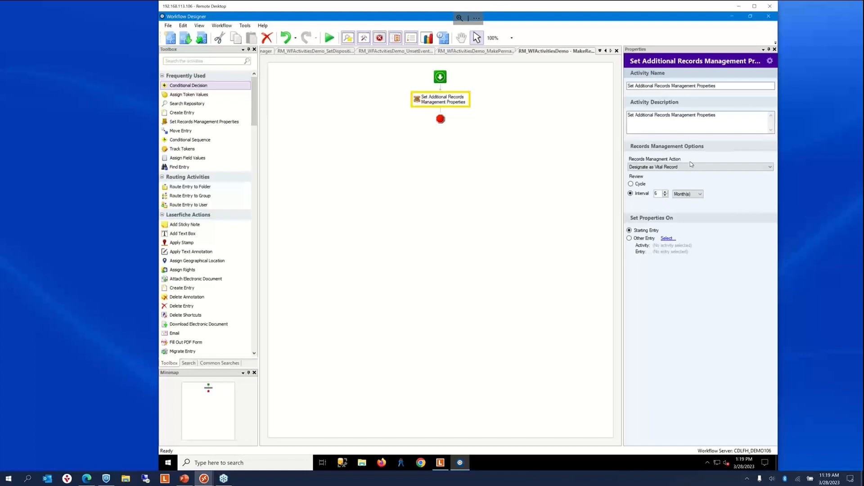
click(649, 130)
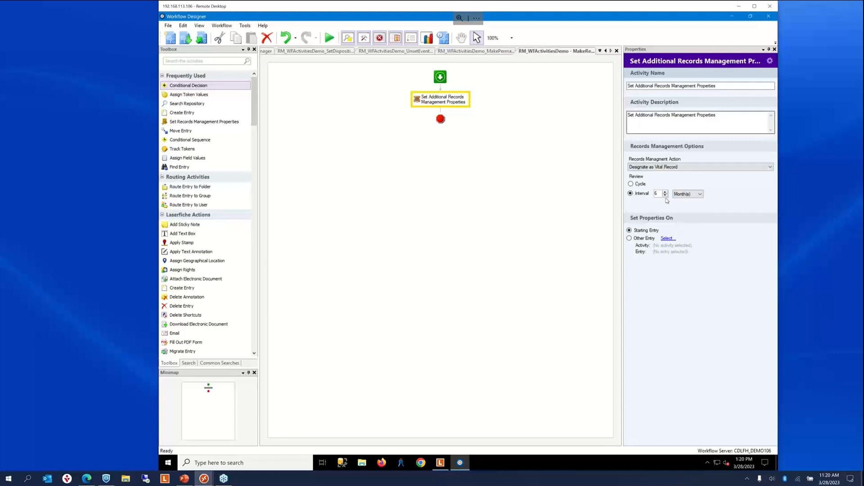
Step: Switch to the PowerPoint presentation, start the slide show from the DEMO slide and advance to the Resources slide
click(738, 6)
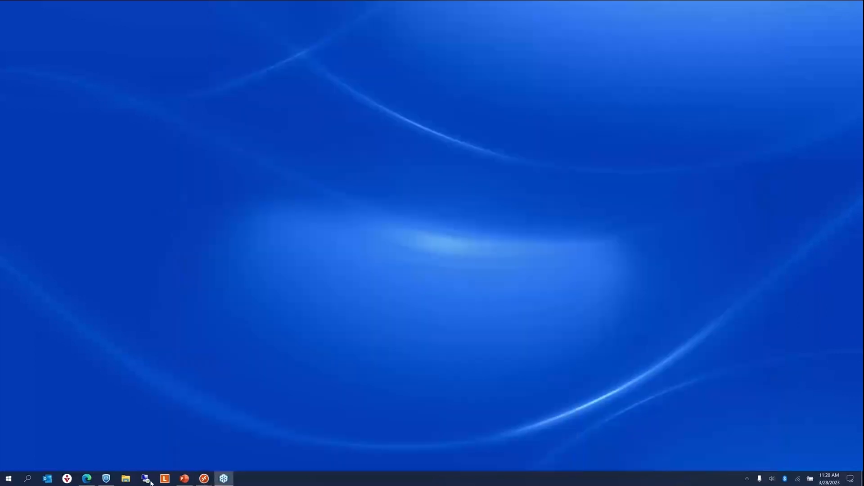
click(186, 478)
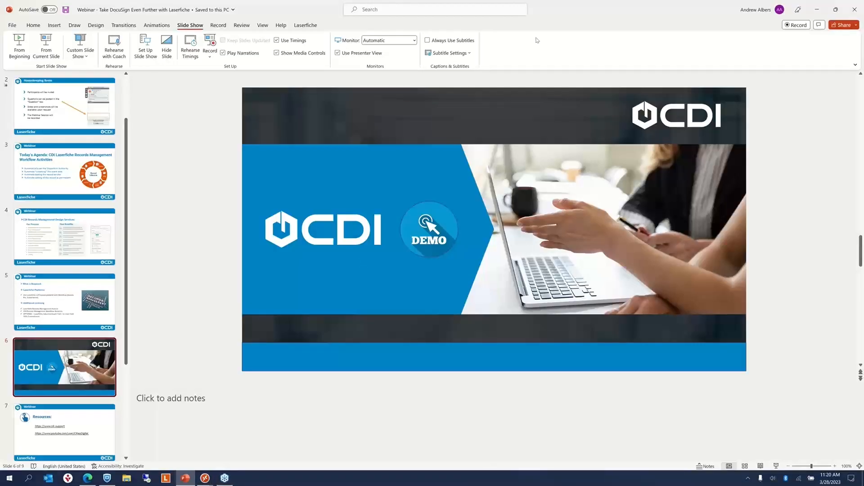
click(46, 45)
key(Right)
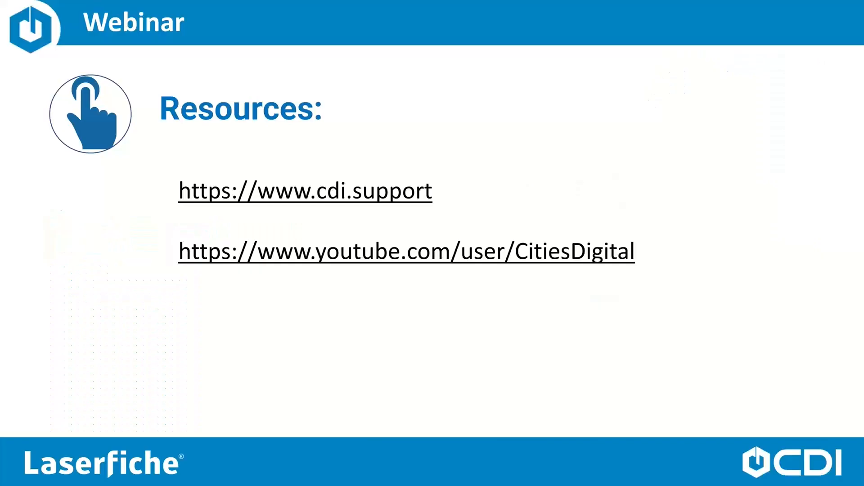